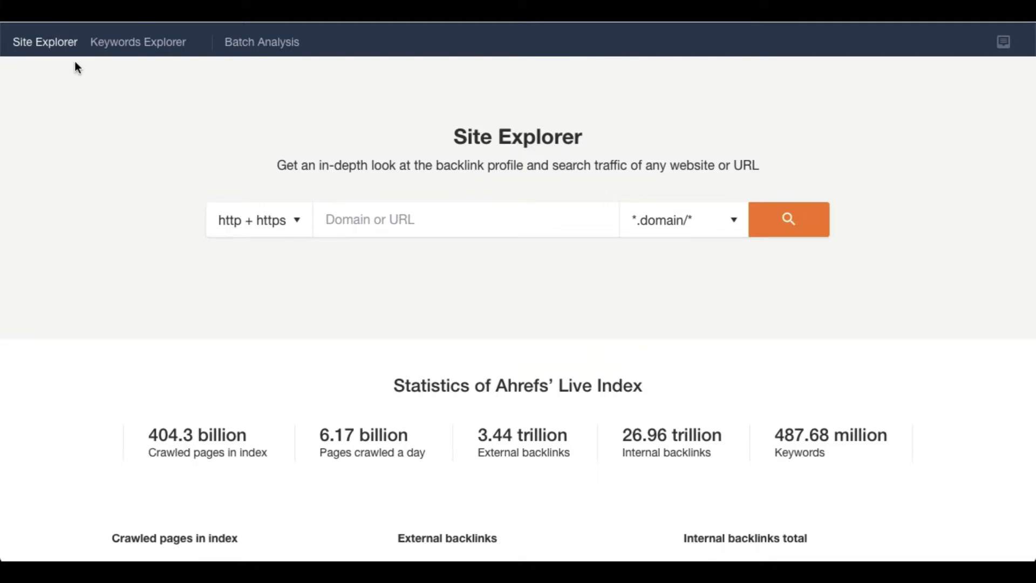
pyautogui.click(142, 48)
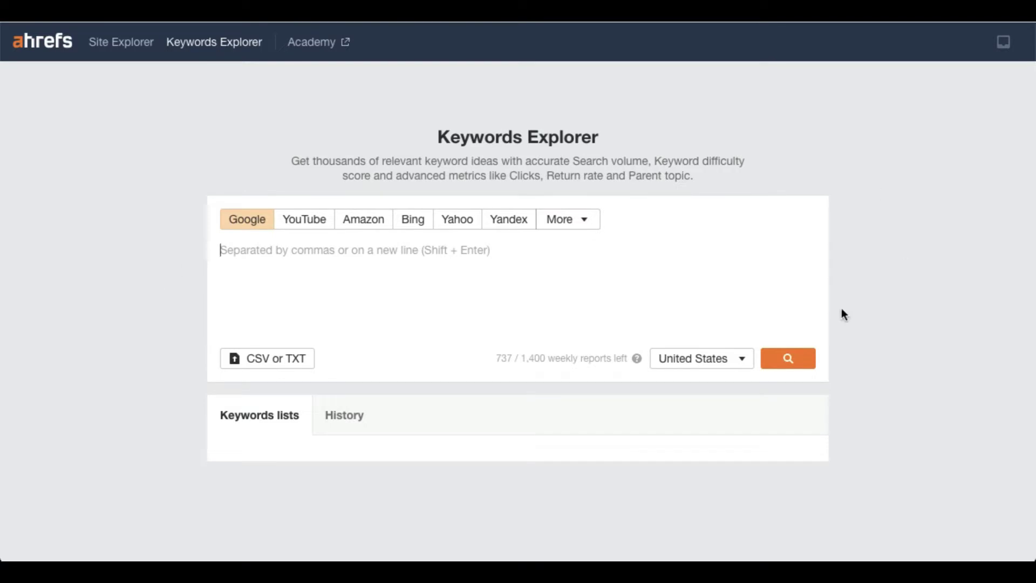
pyautogui.click(745, 365)
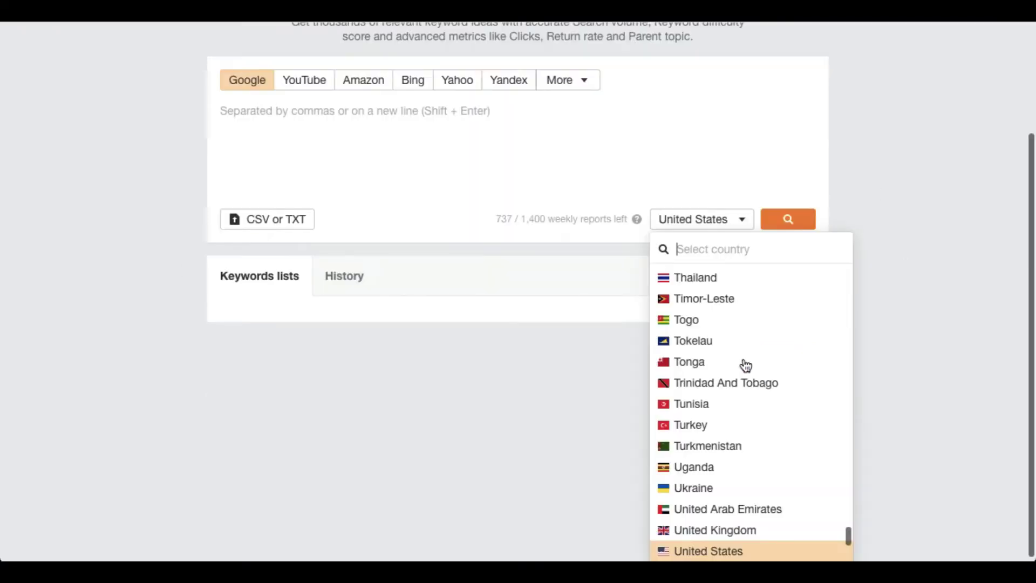
pyautogui.click(765, 552)
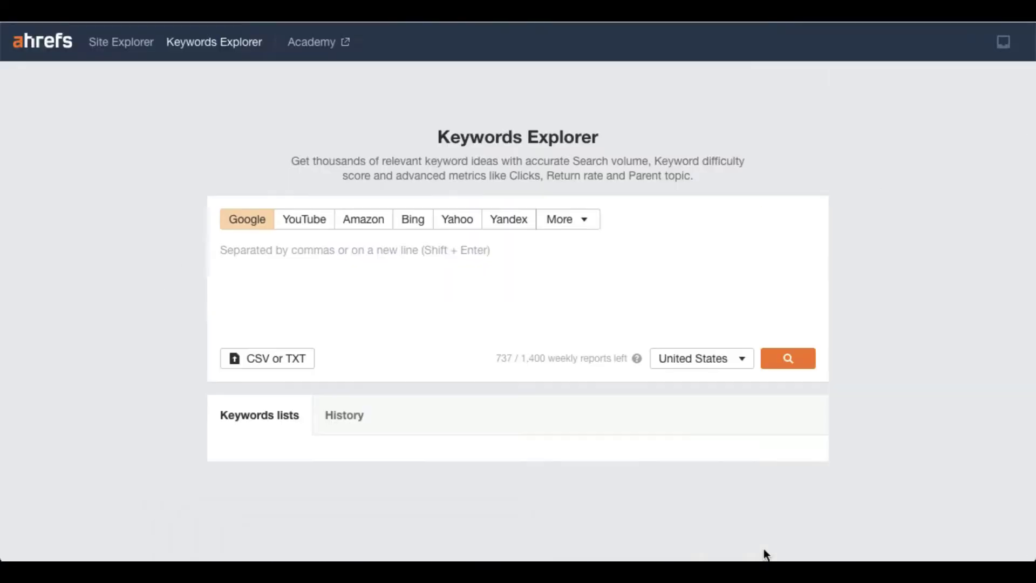
# - Run an empty-keyword search to list the top Google searches in the United States
pyautogui.click(777, 354)
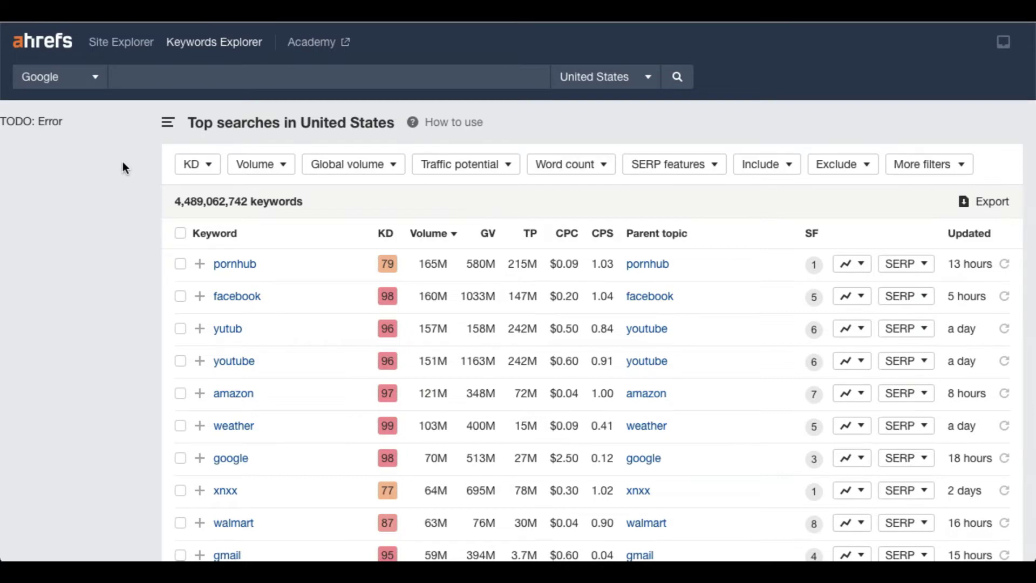
# - Filter the keywords to KD at most 5 and global volume of at least 400
pyautogui.click(209, 167)
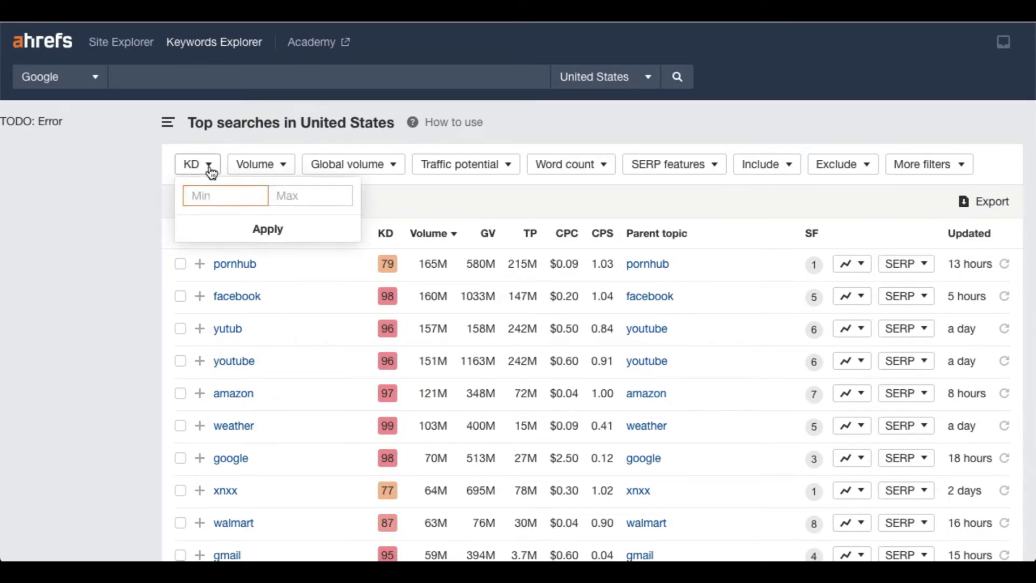
pyautogui.click(283, 199)
pyautogui.write('5')
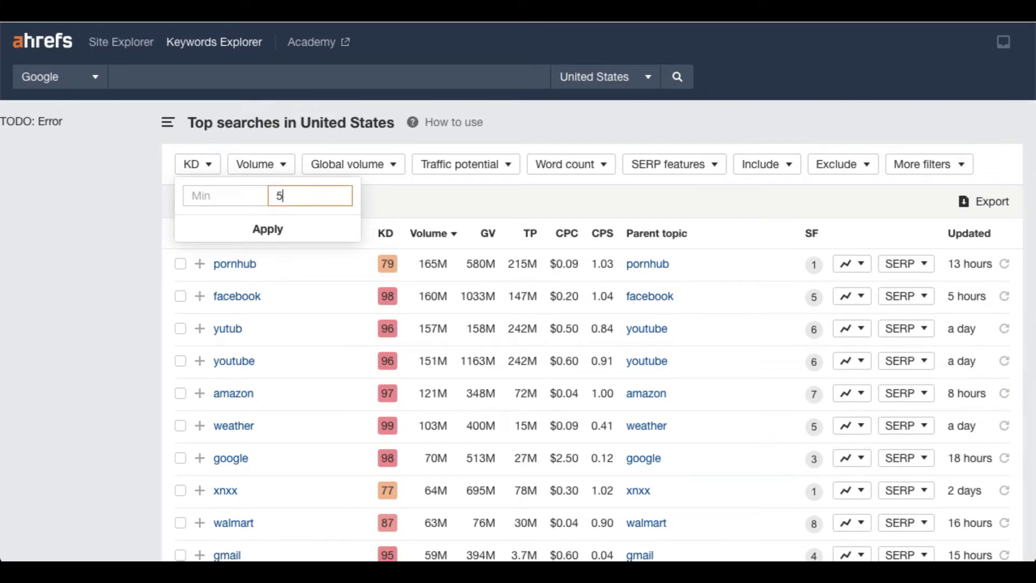
pyautogui.click(279, 226)
pyautogui.click(378, 169)
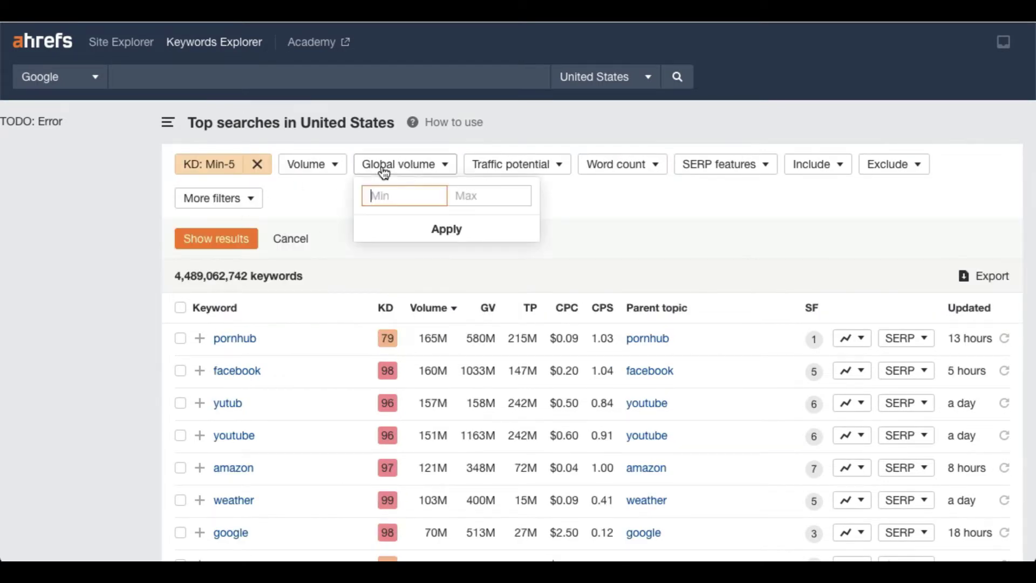
pyautogui.write('400')
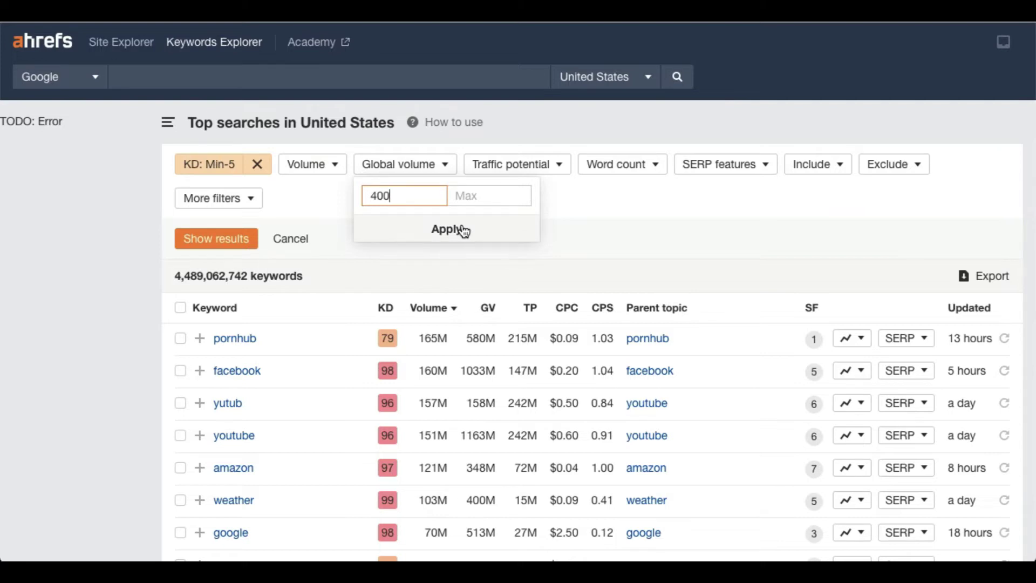
pyautogui.click(464, 231)
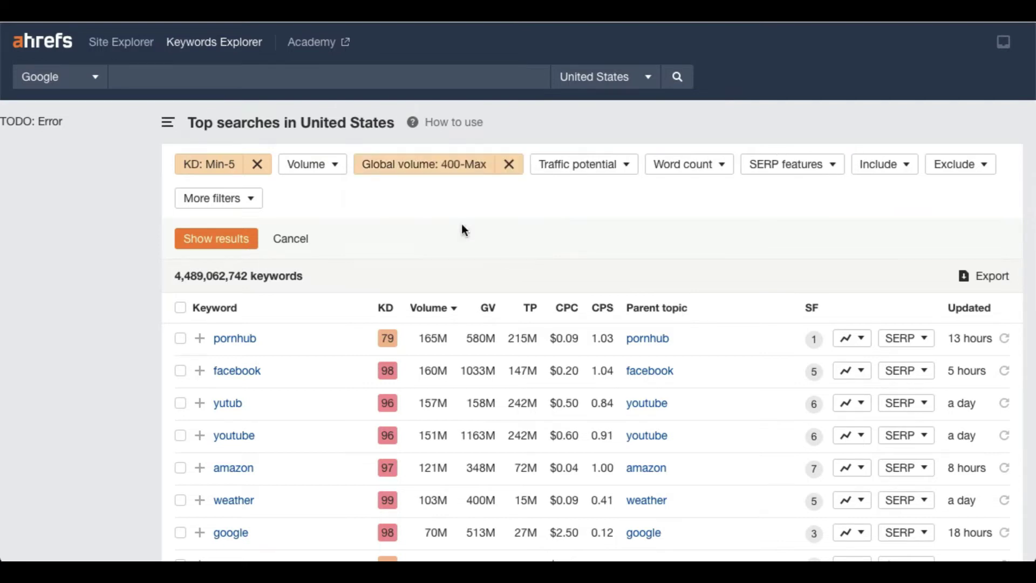
# - Add filters for word count of 4 or more and keywords including 'planting'
pyautogui.click(709, 171)
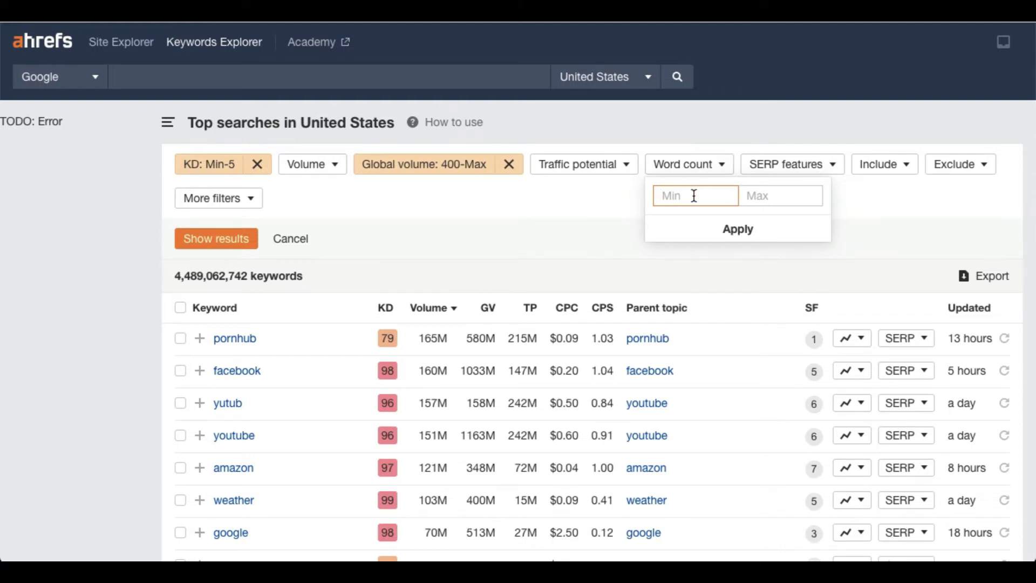
pyautogui.write('4')
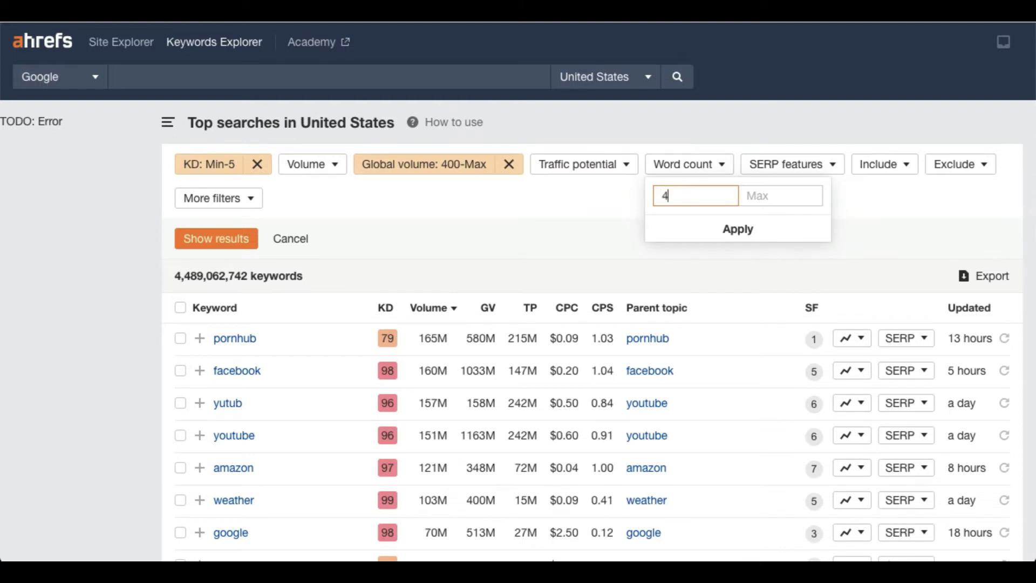
pyautogui.click(735, 236)
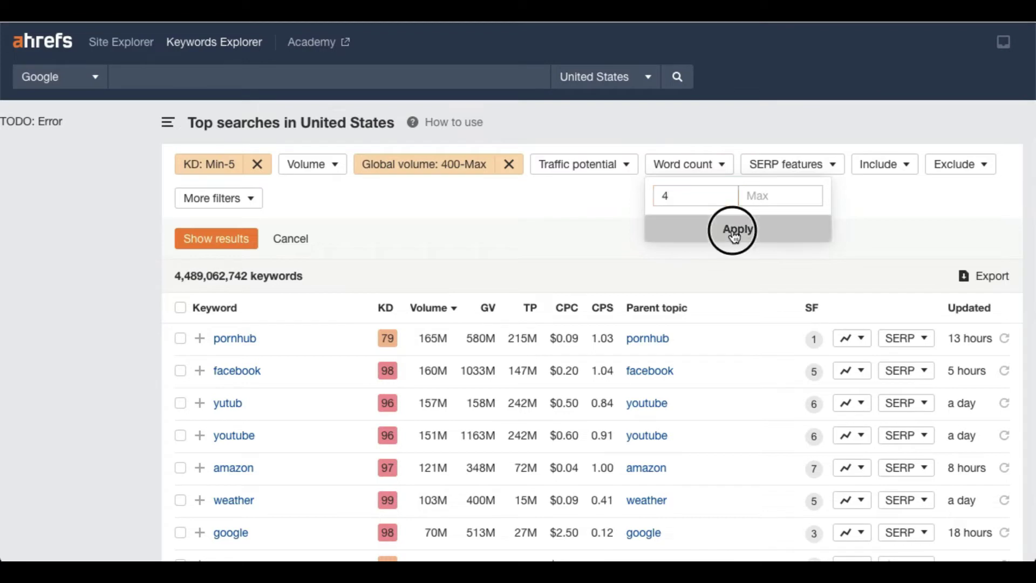
pyautogui.click(948, 167)
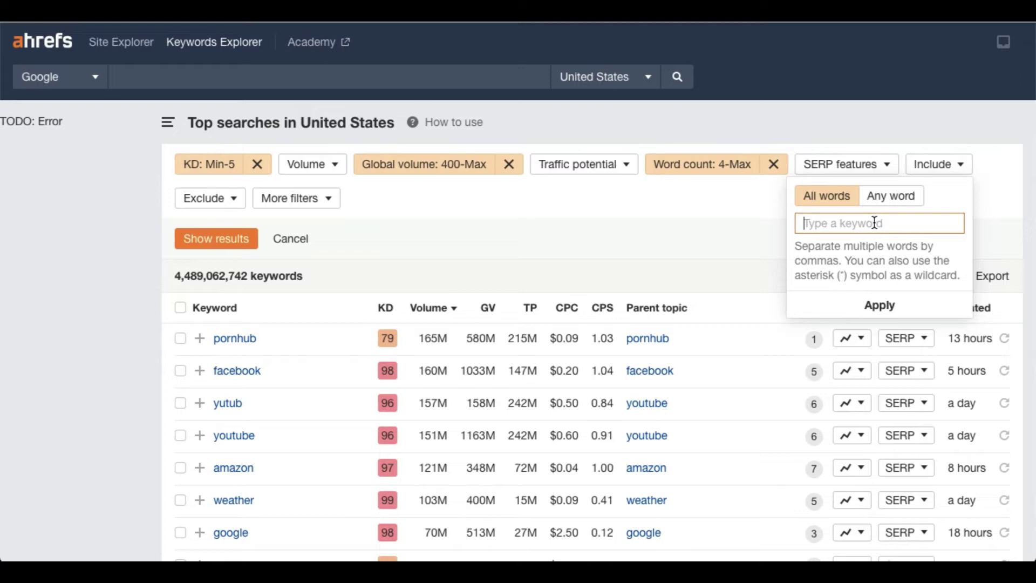
pyautogui.write('pl')
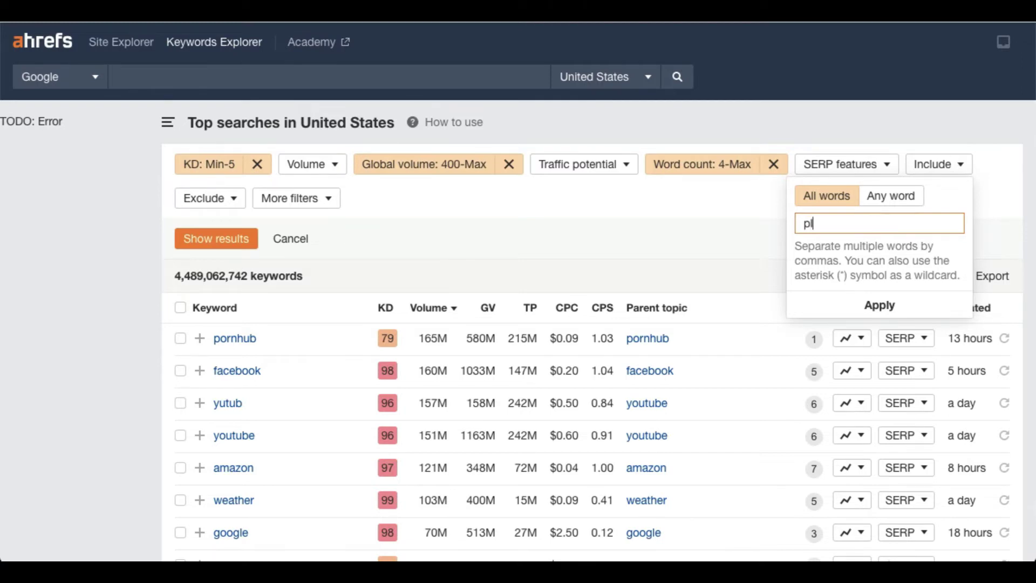
pyautogui.write('anting')
pyautogui.click(879, 303)
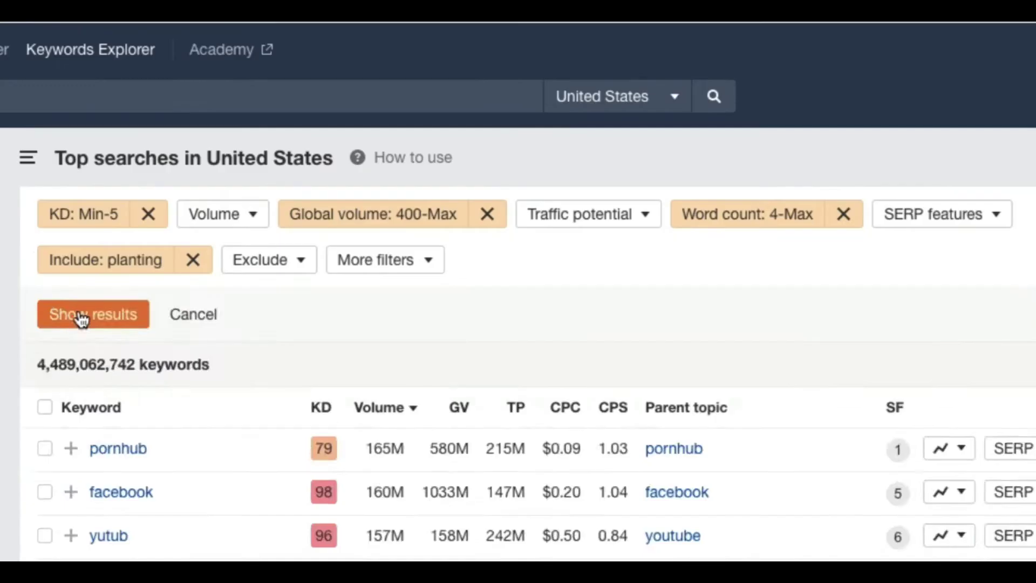
pyautogui.click(204, 238)
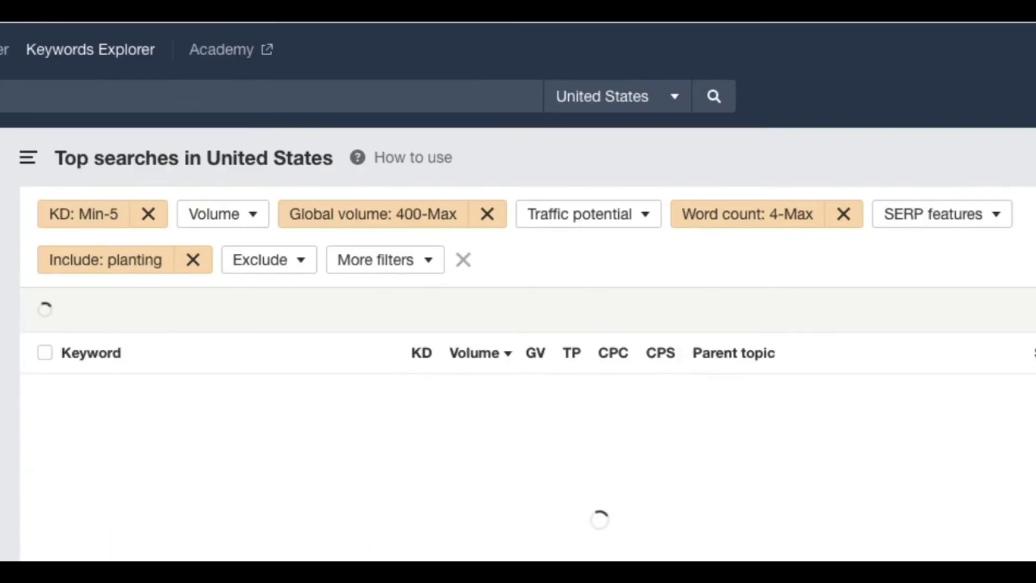
pyautogui.scroll(-1, 518, 303)
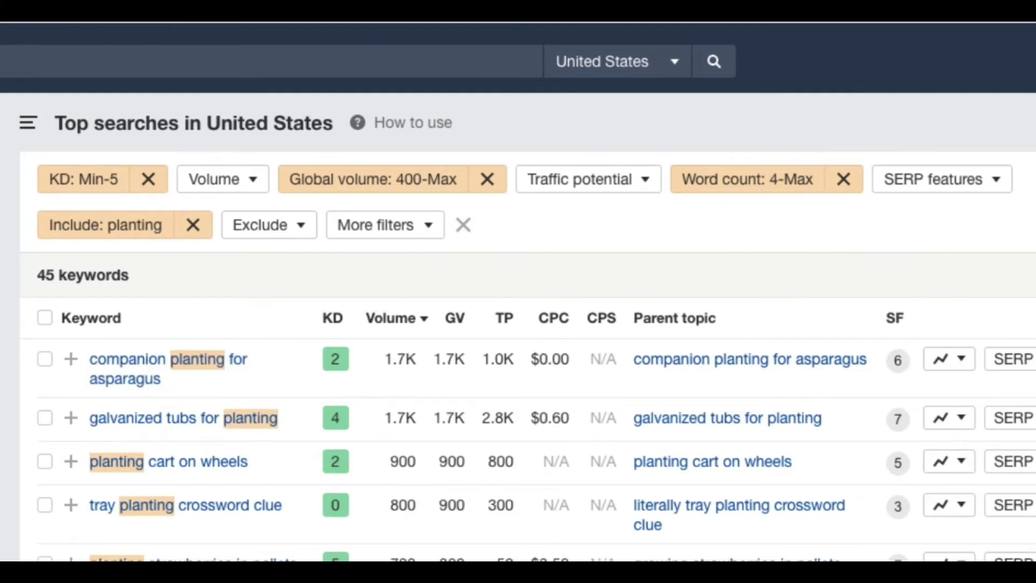
pyautogui.scroll(-1, 518, 323)
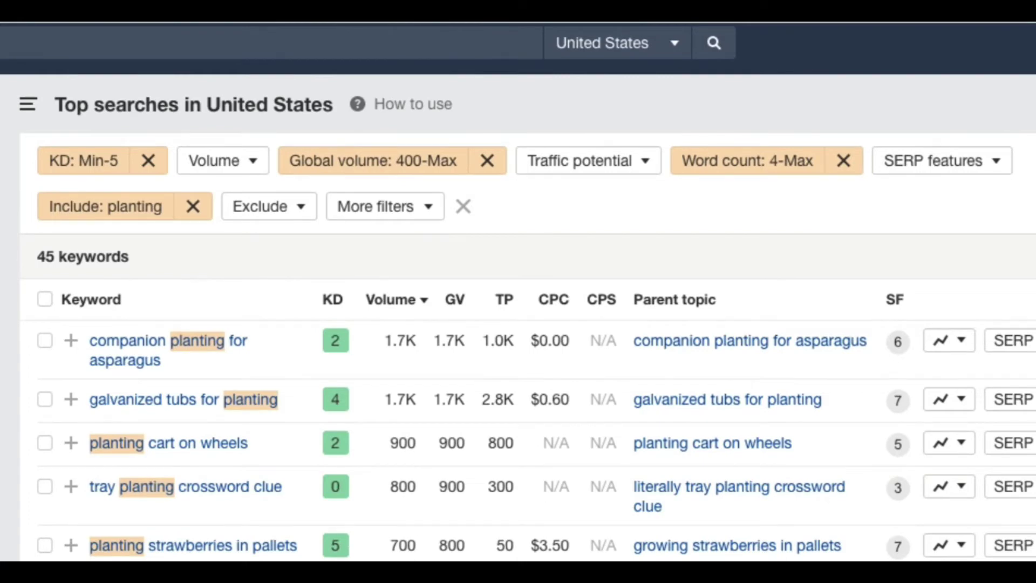
pyautogui.scroll(-5, 518, 324)
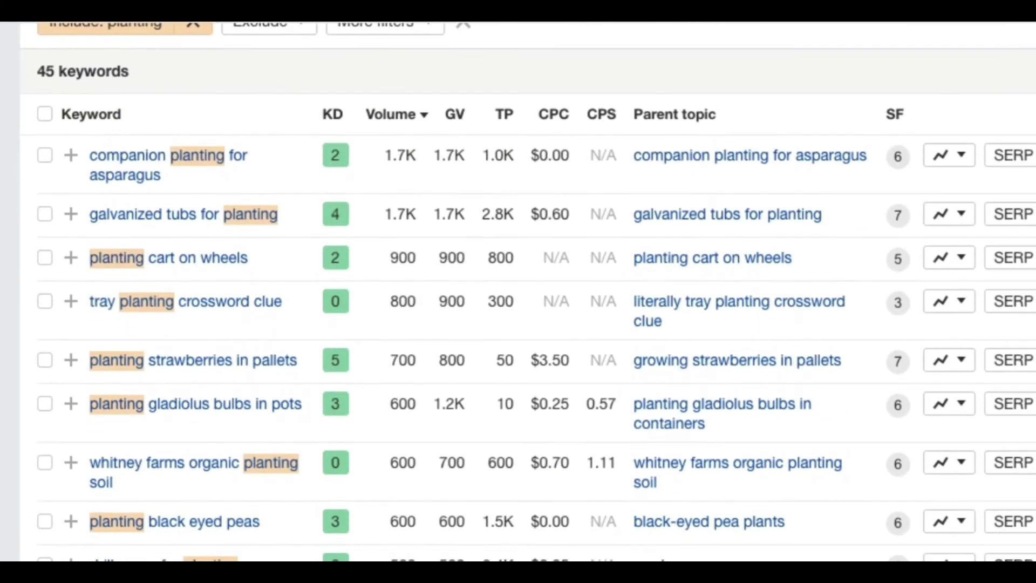
pyautogui.scroll(-5, 518, 292)
pyautogui.scroll(6, 518, 291)
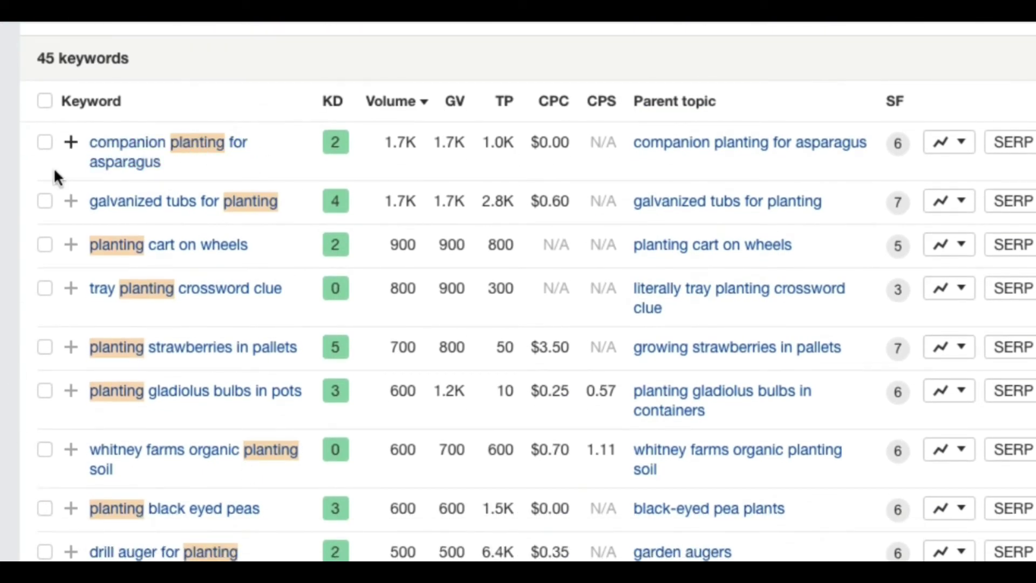
pyautogui.scroll(-2, 518, 291)
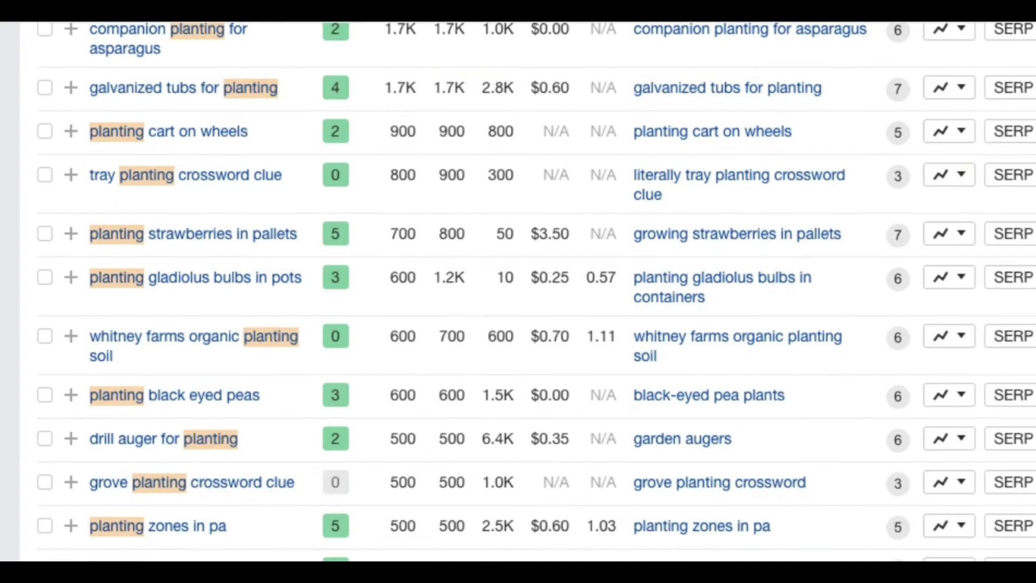
pyautogui.scroll(-1, 517, 292)
pyautogui.scroll(-15, 518, 292)
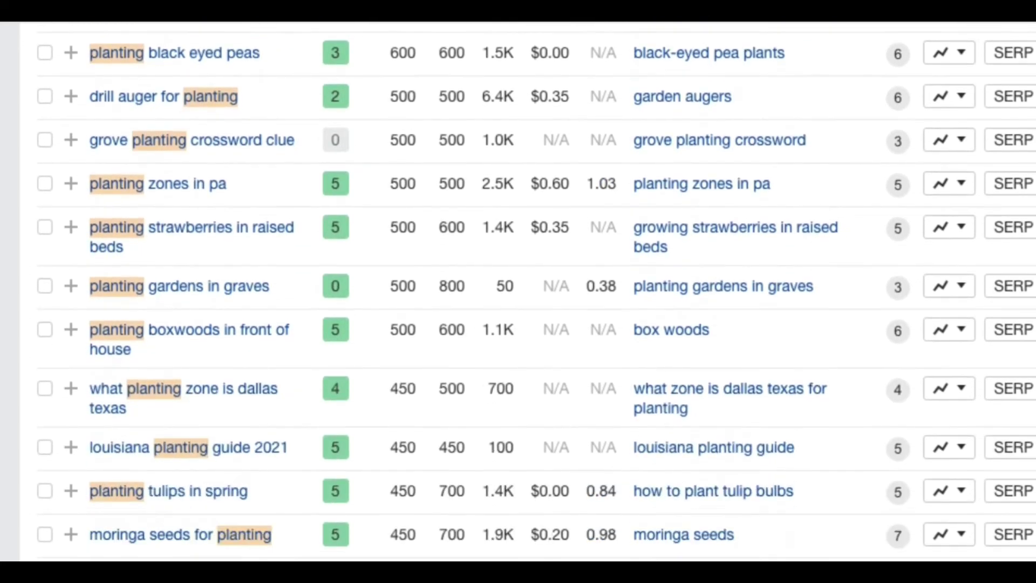
pyautogui.scroll(-10, 518, 291)
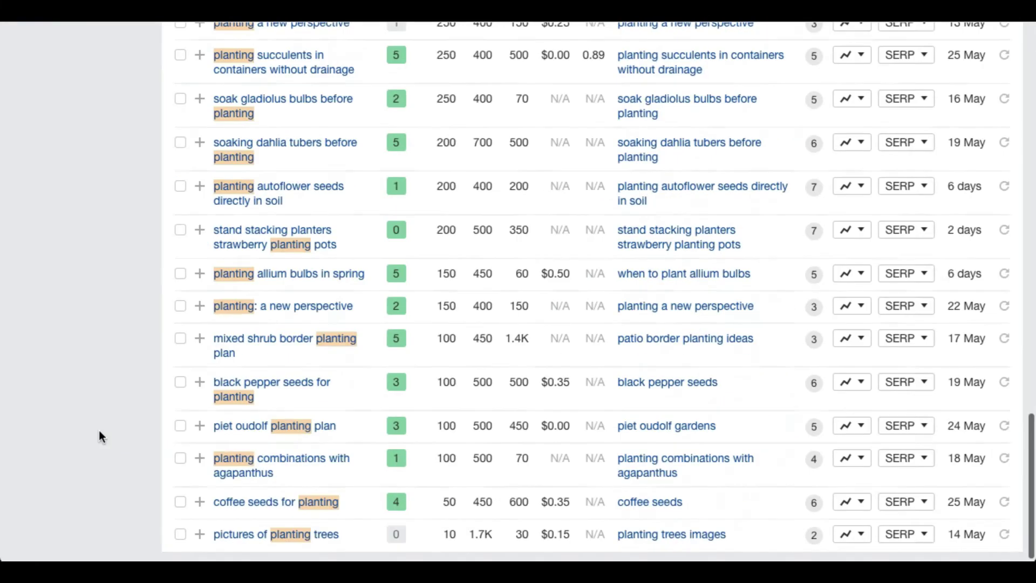
pyautogui.scroll(18, 99, 429)
pyautogui.scroll(10, 98, 429)
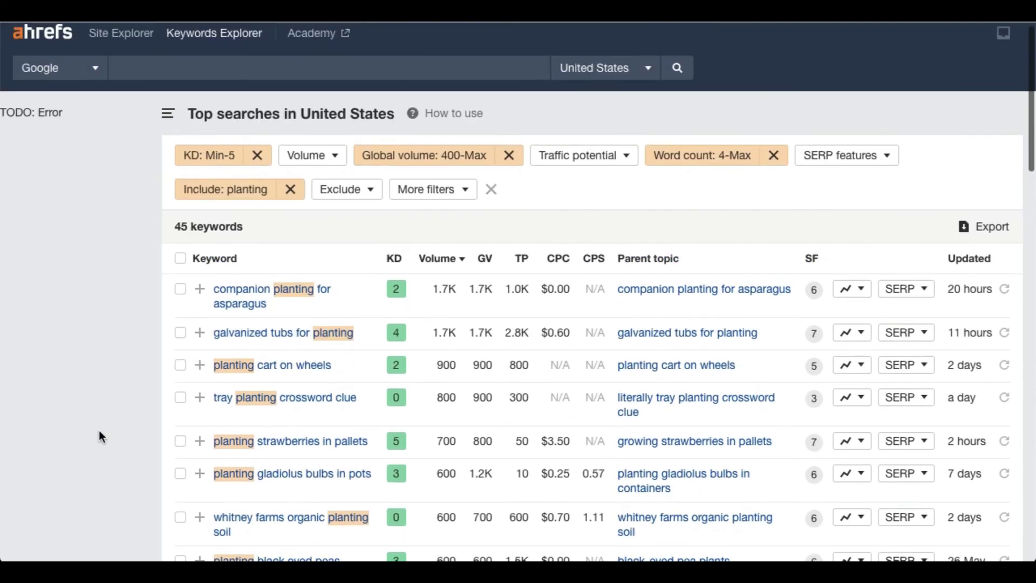
# - Replace 'planting' with 'cactus' in the include filter and reload the keyword list
pyautogui.click(262, 199)
pyautogui.doubleClick(256, 251)
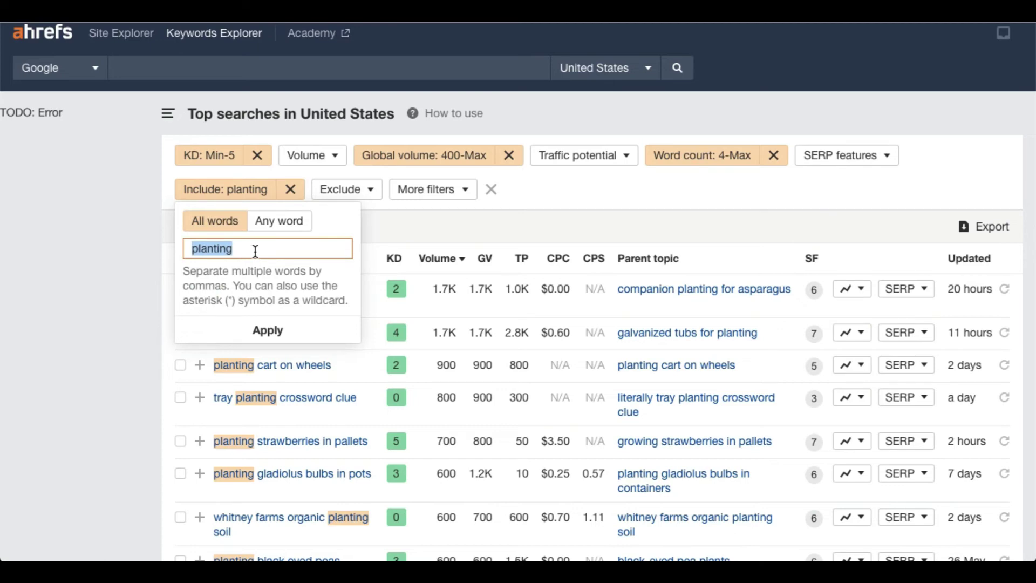
pyautogui.write('cactu')
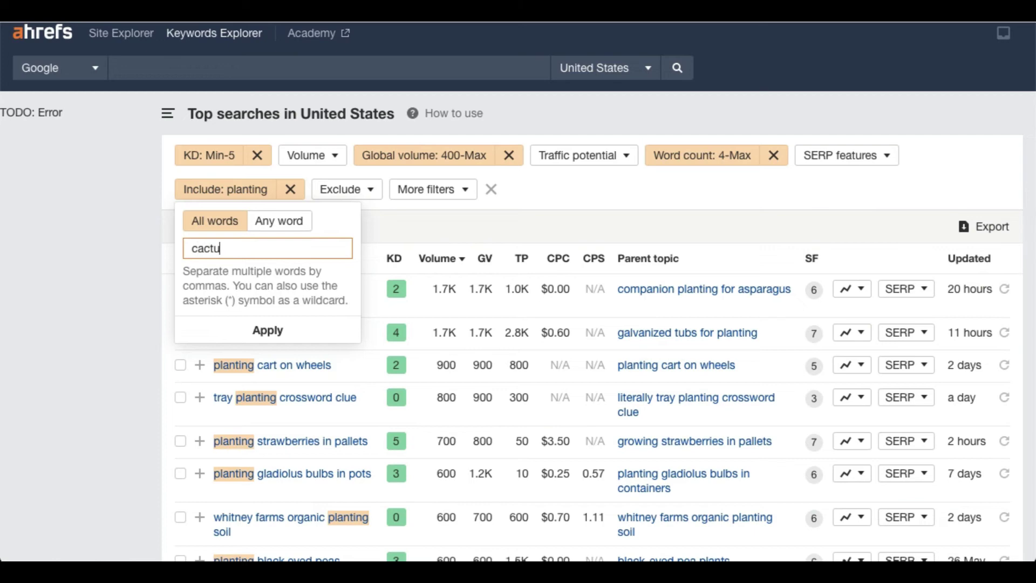
pyautogui.write('s')
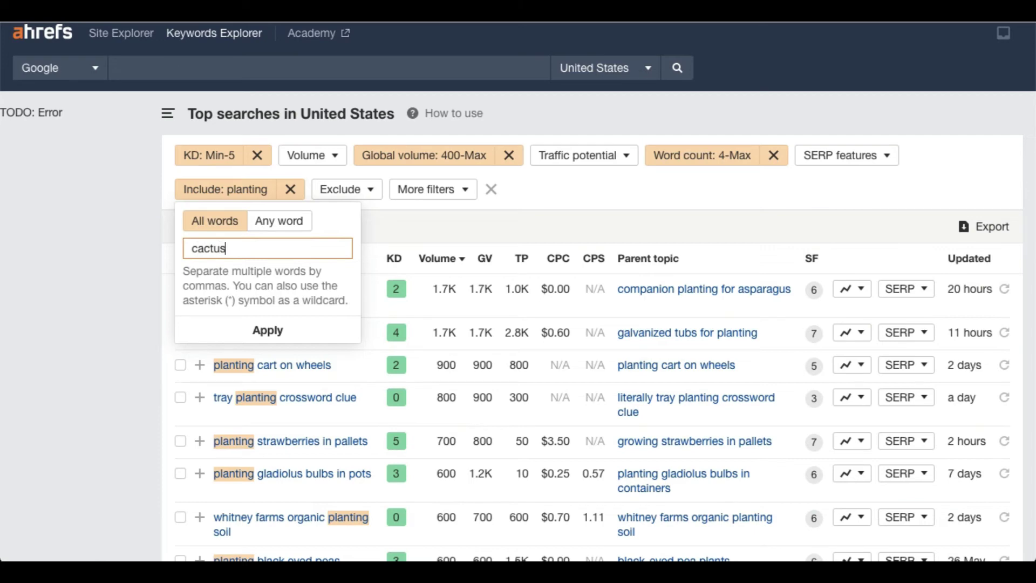
pyautogui.click(281, 331)
pyautogui.click(215, 228)
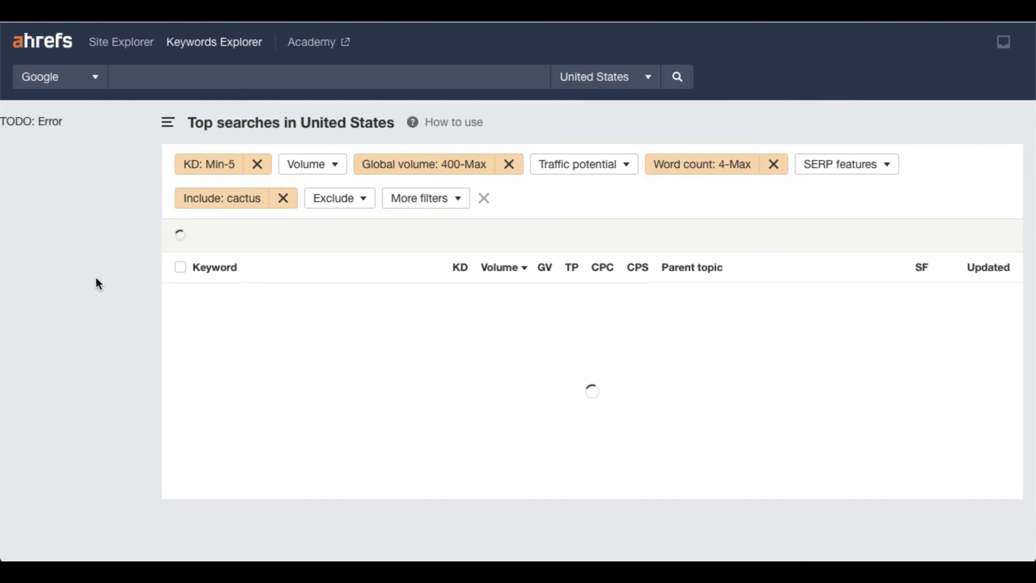
# - Scroll through the 364 low-difficulty long-tail cactus keywords to review them
pyautogui.scroll(-3, 95, 277)
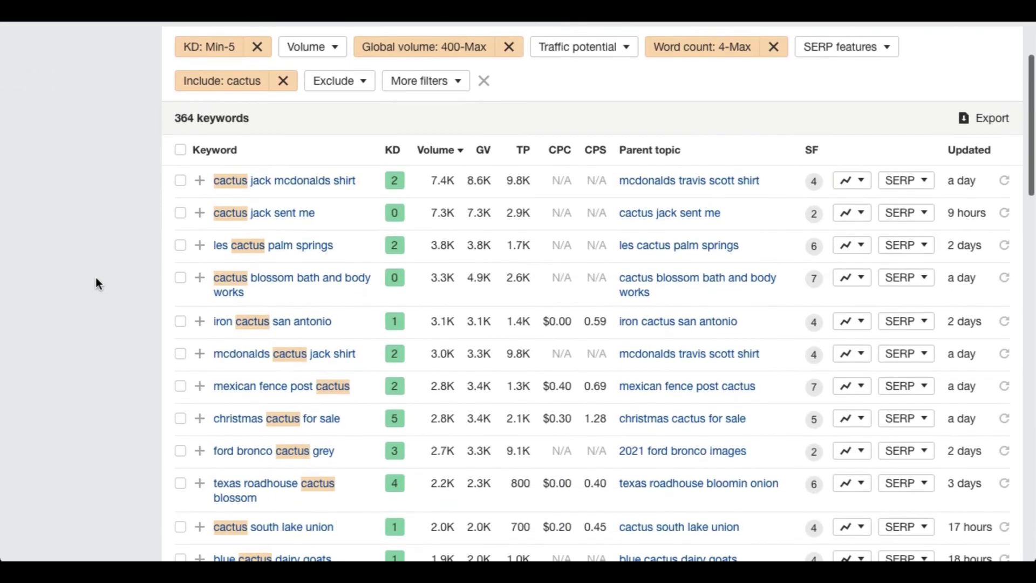
pyautogui.scroll(-1, 95, 277)
pyautogui.scroll(-10, 280, 241)
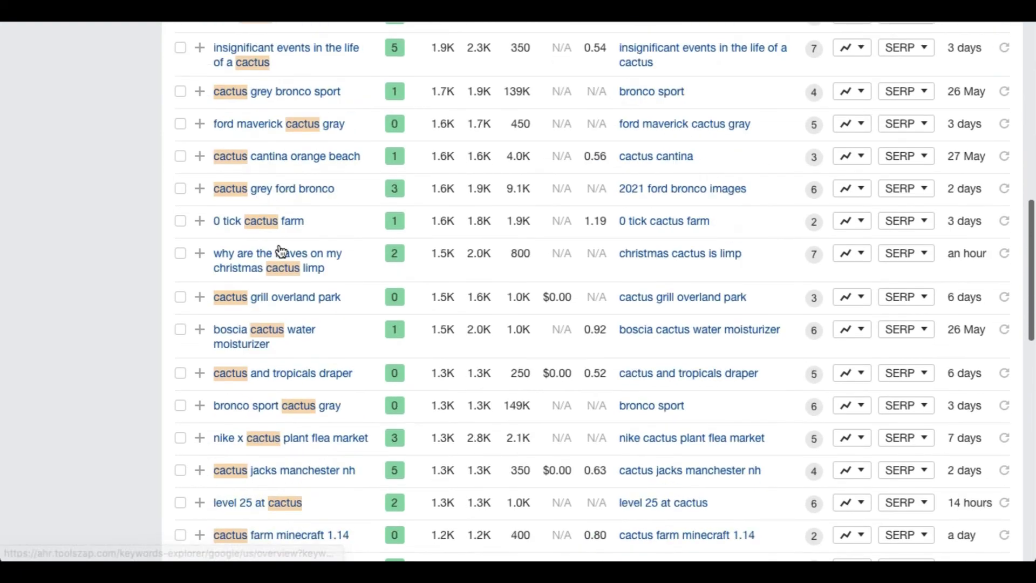
pyautogui.scroll(-6, 281, 251)
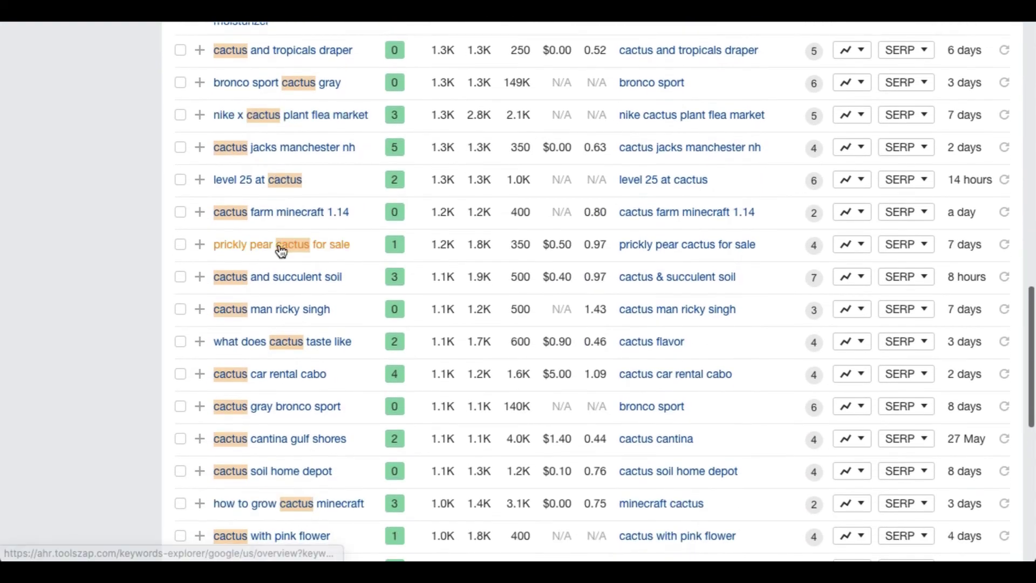
pyautogui.scroll(-2, 281, 251)
pyautogui.scroll(12, 281, 252)
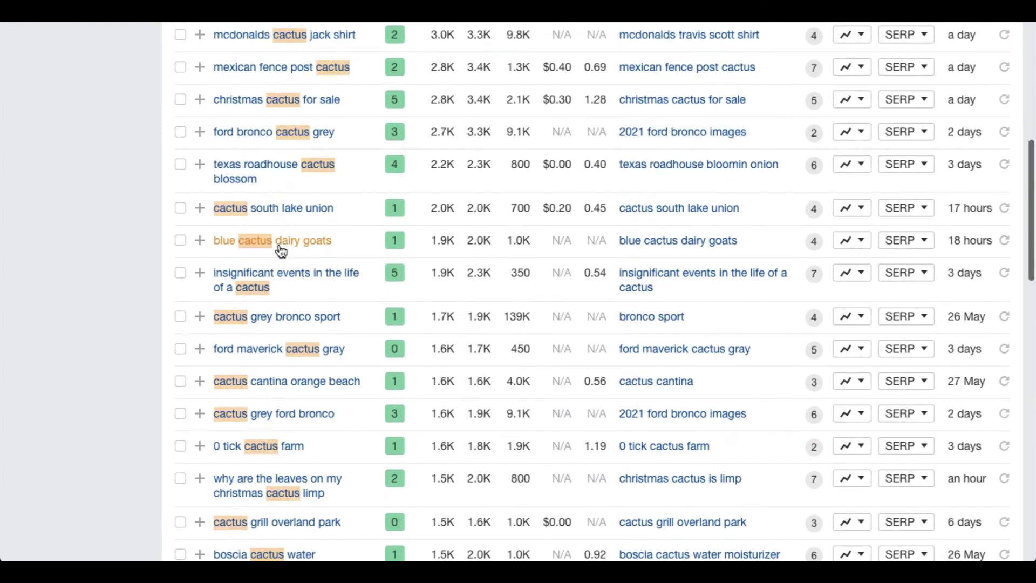
pyautogui.scroll(8, 281, 251)
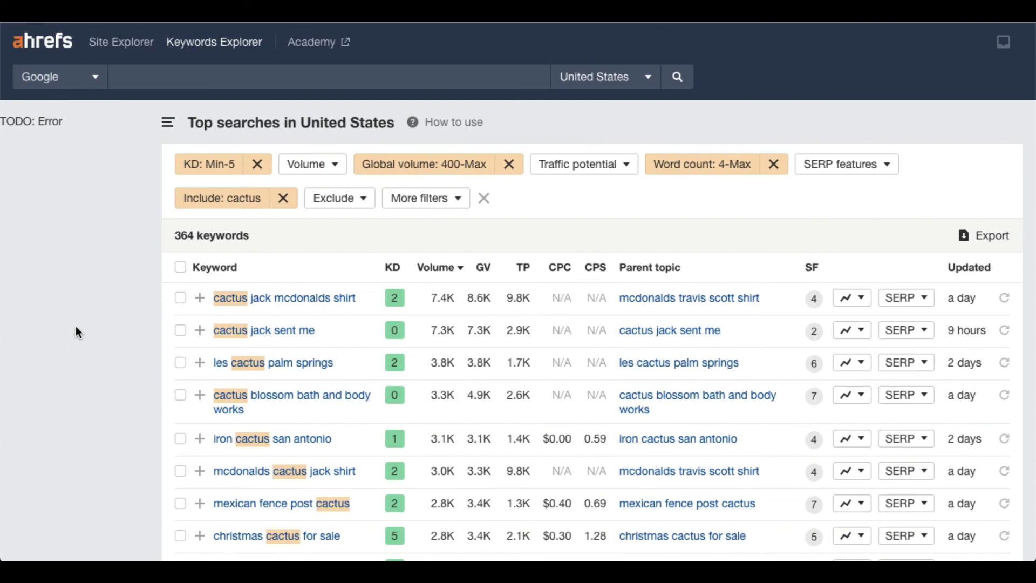
pyautogui.scroll(-1, 82, 308)
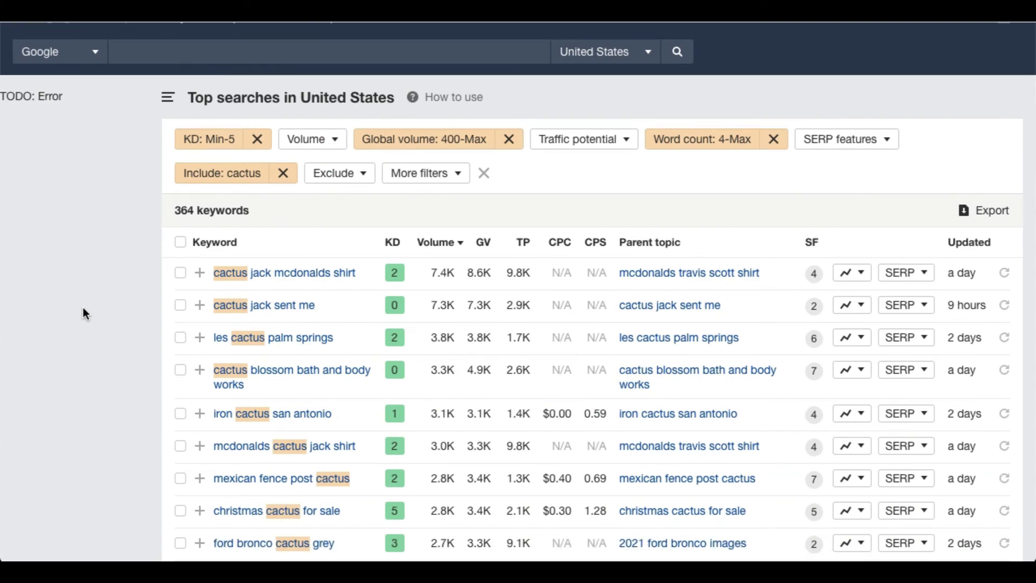